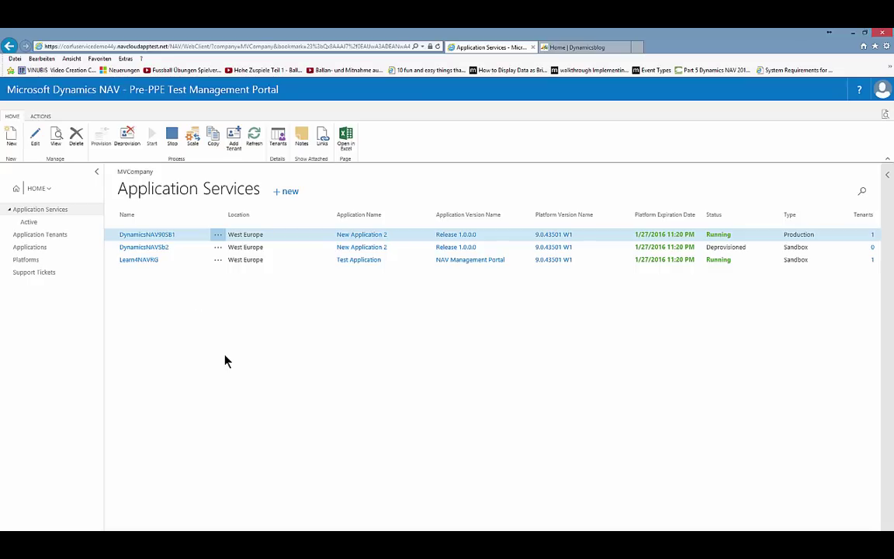
- Browse the Platforms and Applications lists, then open Test Application's card and its versions
left_click(33, 260)
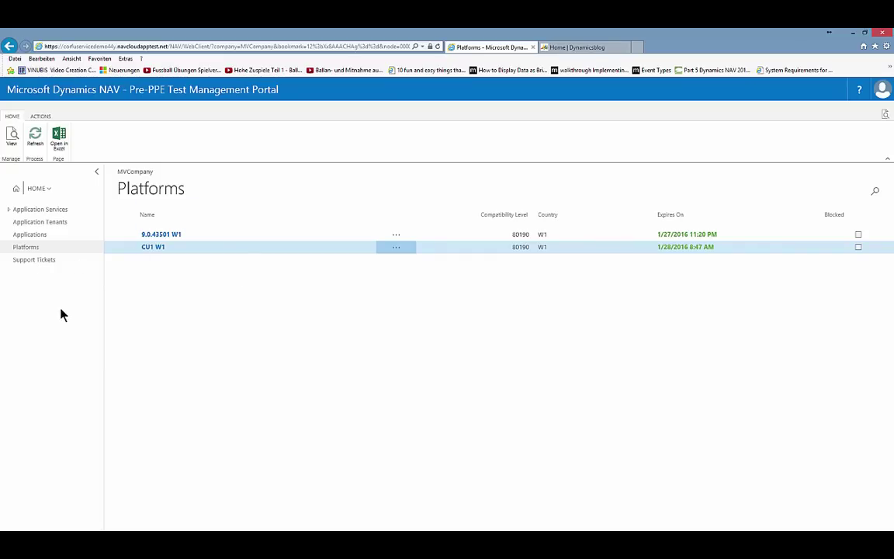
left_click(36, 237)
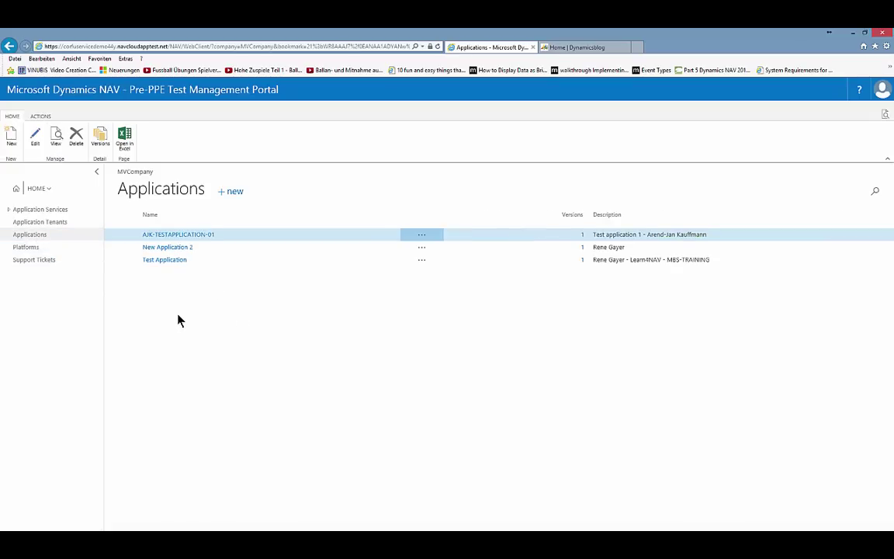
left_click(175, 261)
left_click(177, 264)
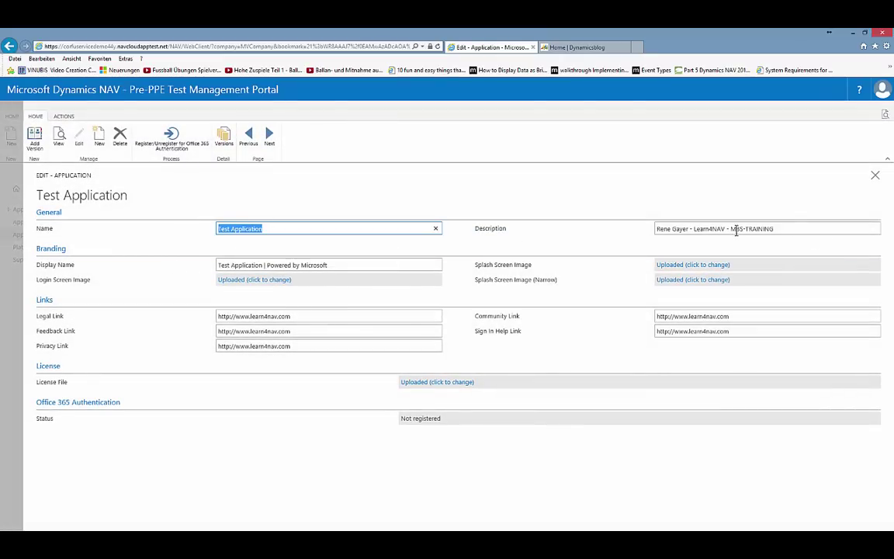
mouse_move(540, 286)
left_click(225, 138)
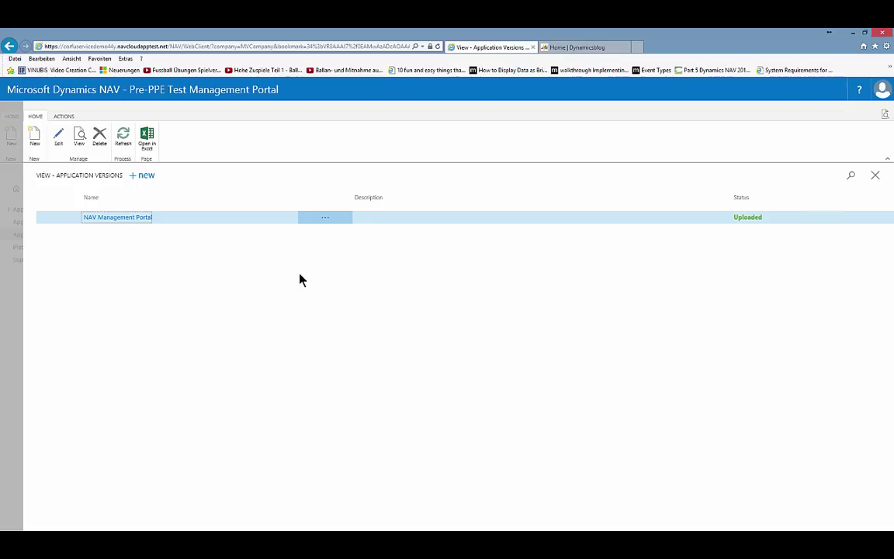
- Review the NAV Management Portal version, then start a blank new version for Test Application
left_click(132, 218)
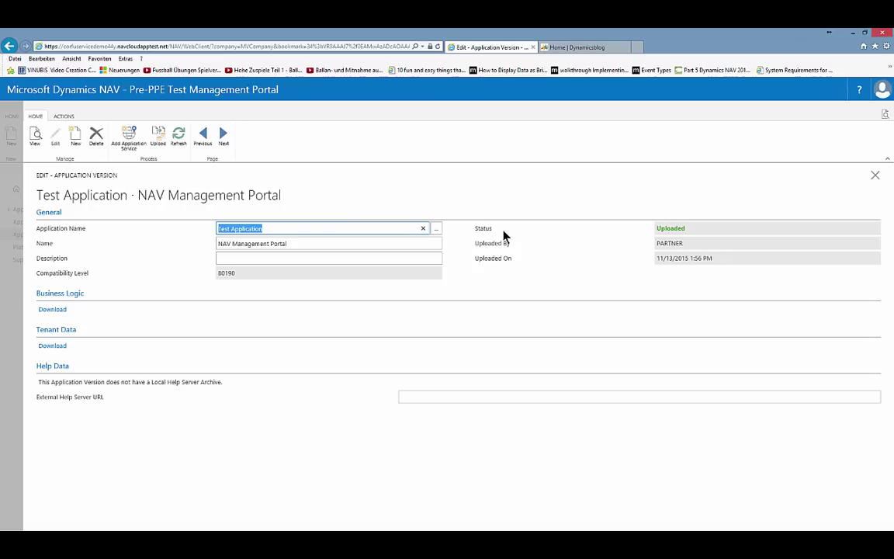
left_click(76, 140)
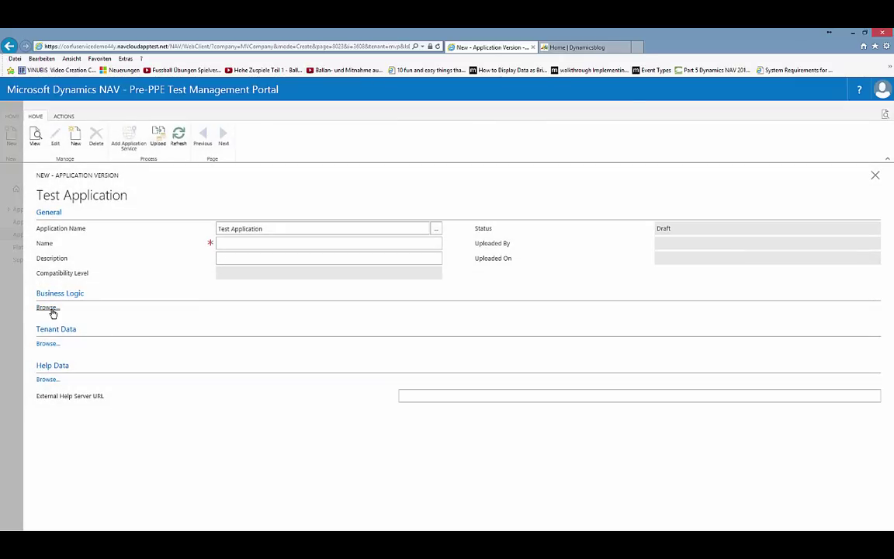
left_click(49, 310)
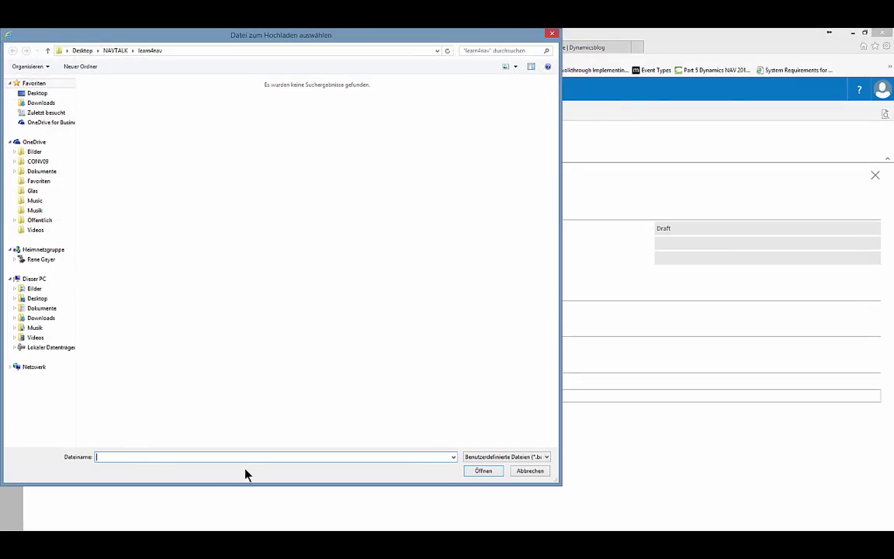
left_click(532, 457)
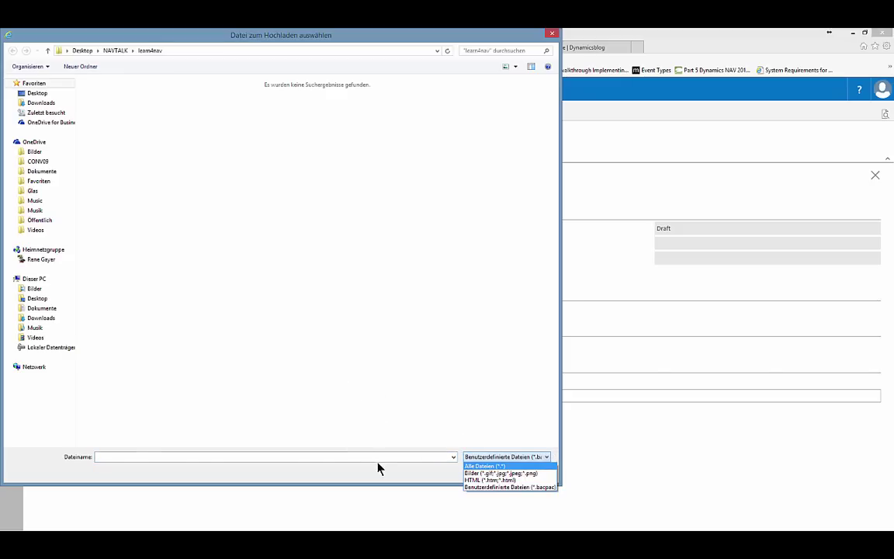
left_click(479, 486)
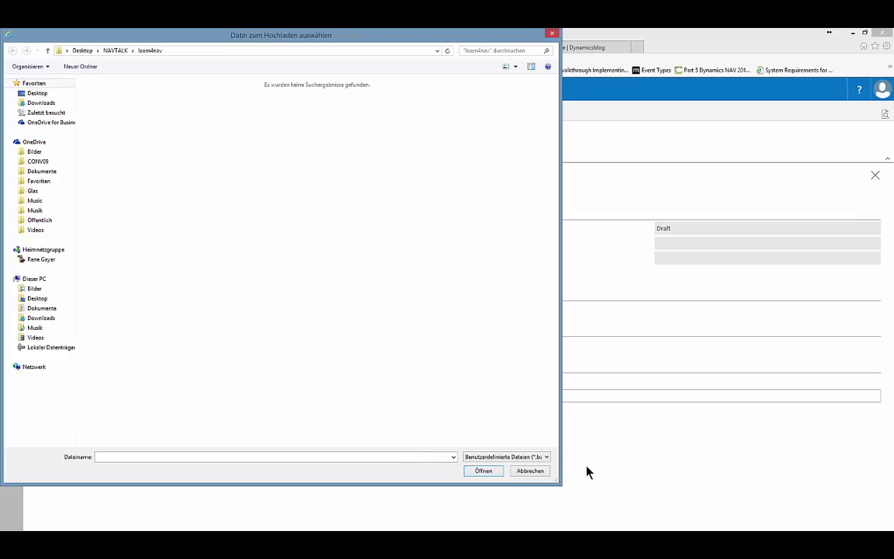
left_click(532, 471)
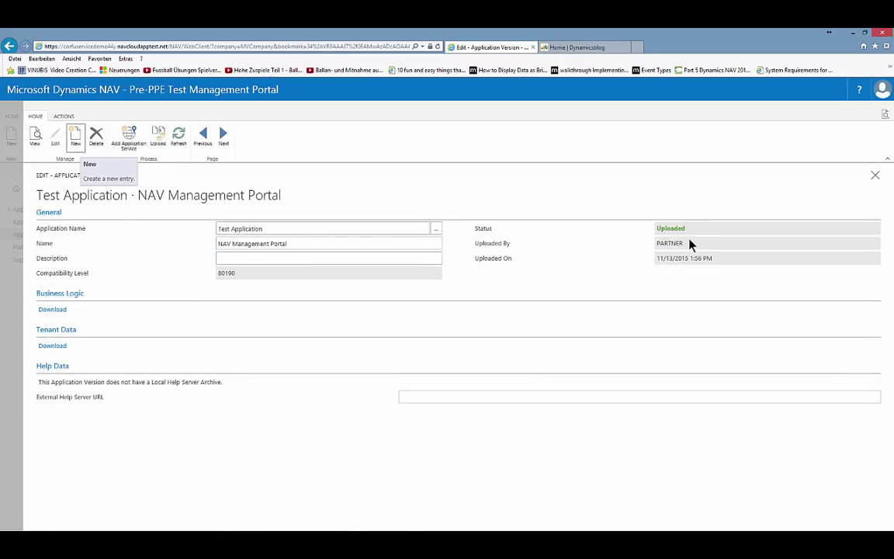
left_click_drag(699, 229, 669, 237)
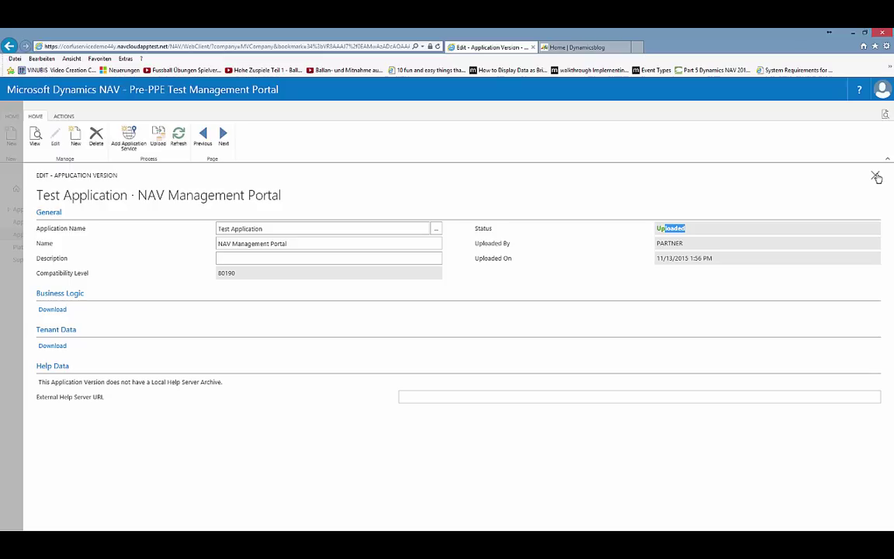
- Close the version, versions list and Test Application pages, then open the Learn4NAVRG service
left_click(876, 178)
left_click(876, 177)
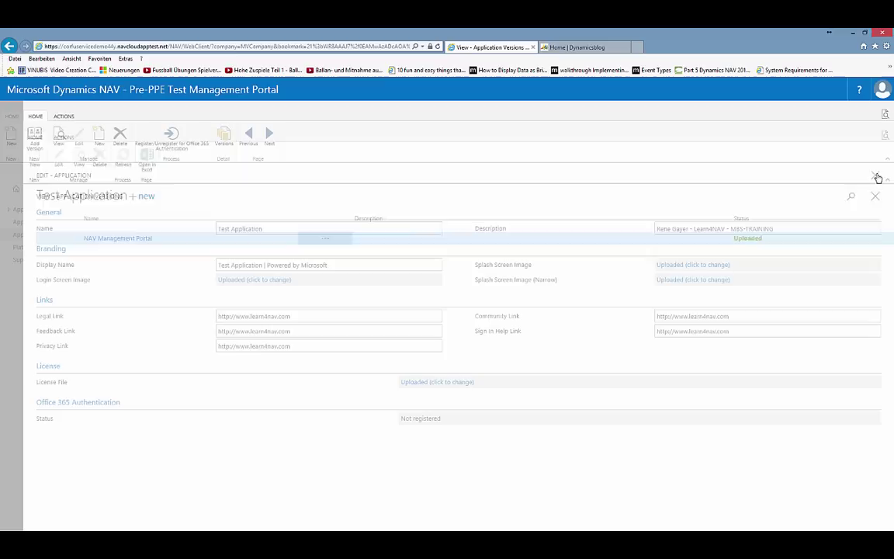
left_click(877, 178)
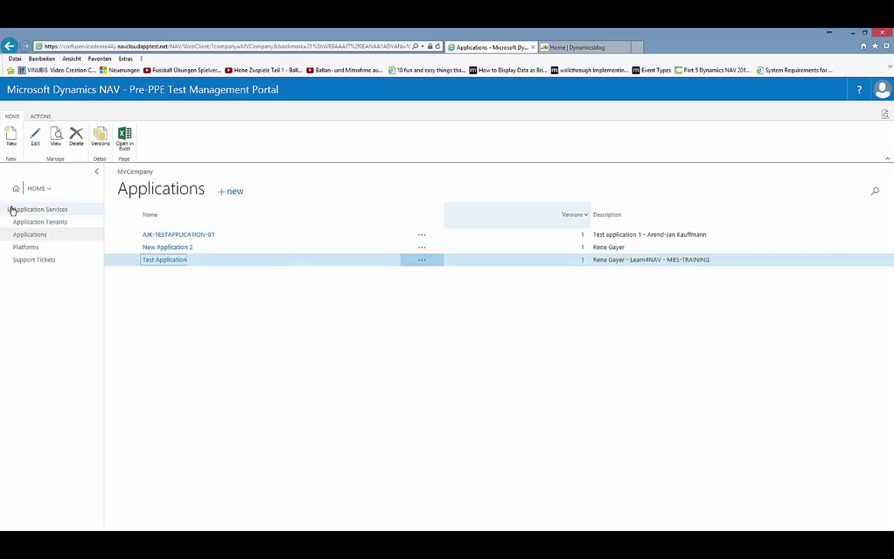
left_click(11, 210)
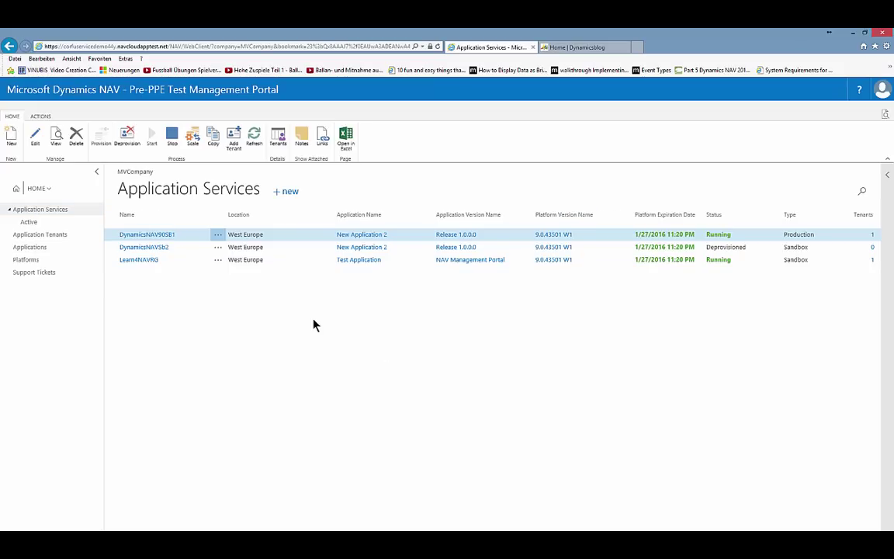
left_click(142, 262)
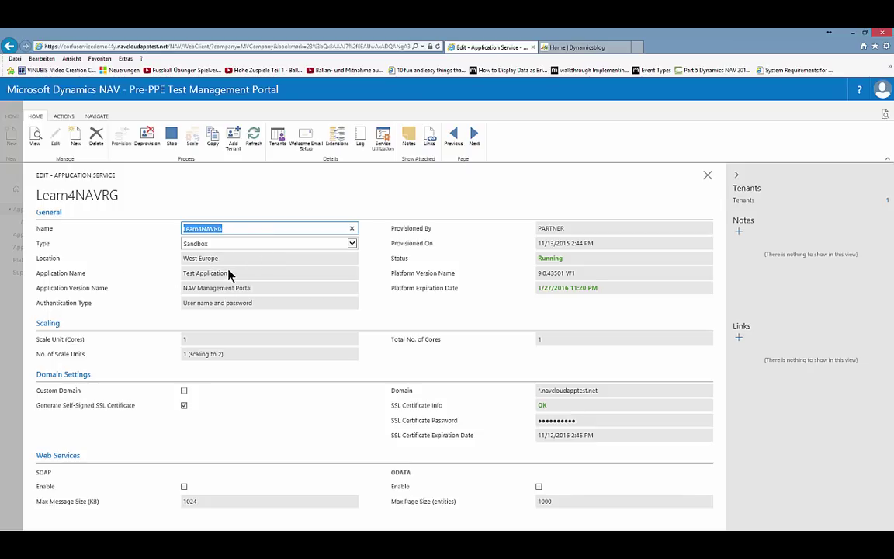
- Keep Learn4NAVRG's type as Sandbox and display its installed extensions
left_click(353, 243)
left_click(382, 257)
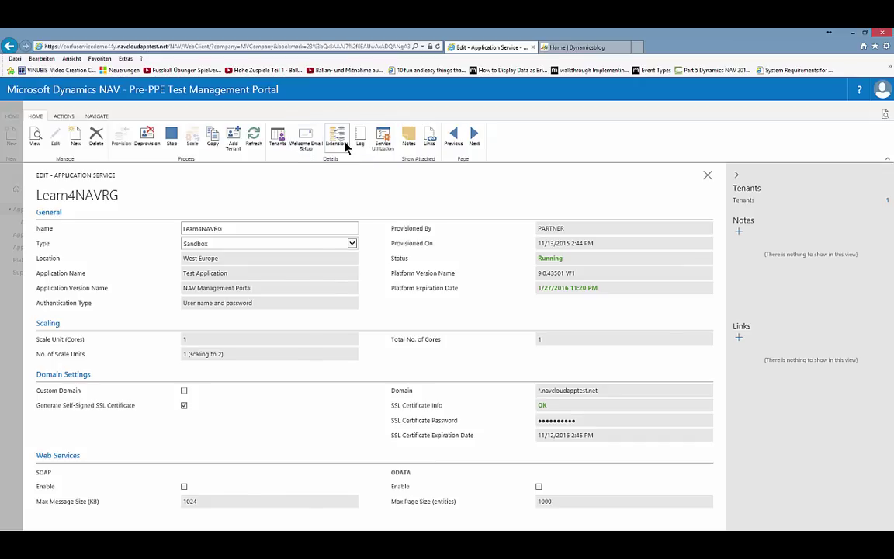
left_click(345, 142)
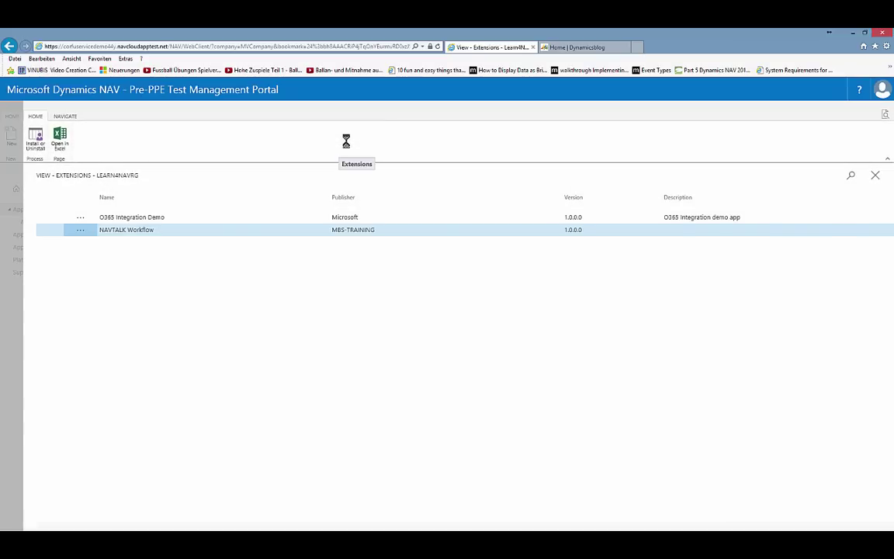
- Close the Extensions list and open the MBS-TRAINING tenant from Learn4NAVRG's tenants
left_click(874, 177)
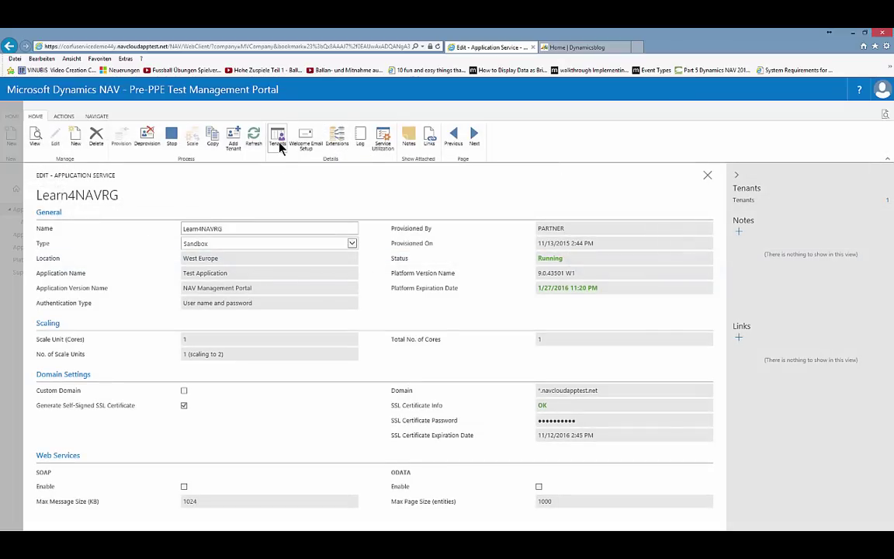
left_click(278, 144)
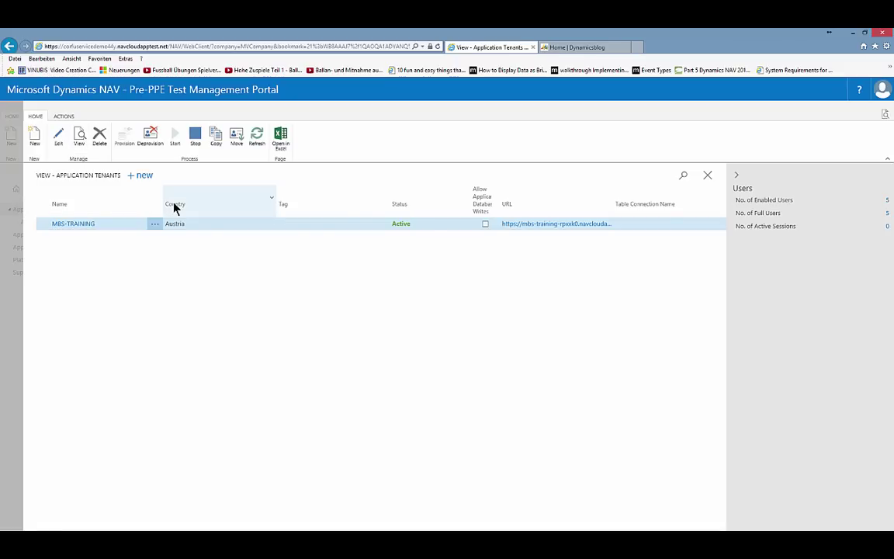
key("Return")
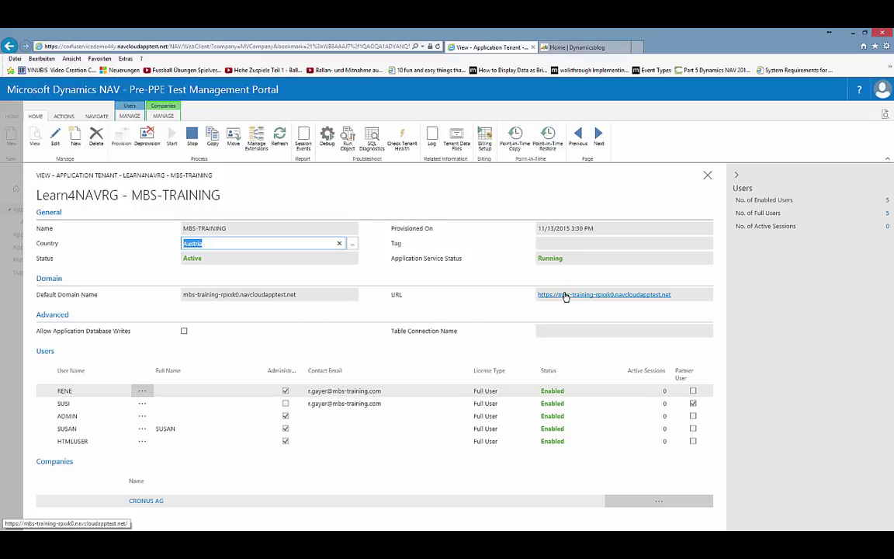
- Open the MBS-TRAINING web client and sign in with the tenant user's name and password
left_click(565, 295)
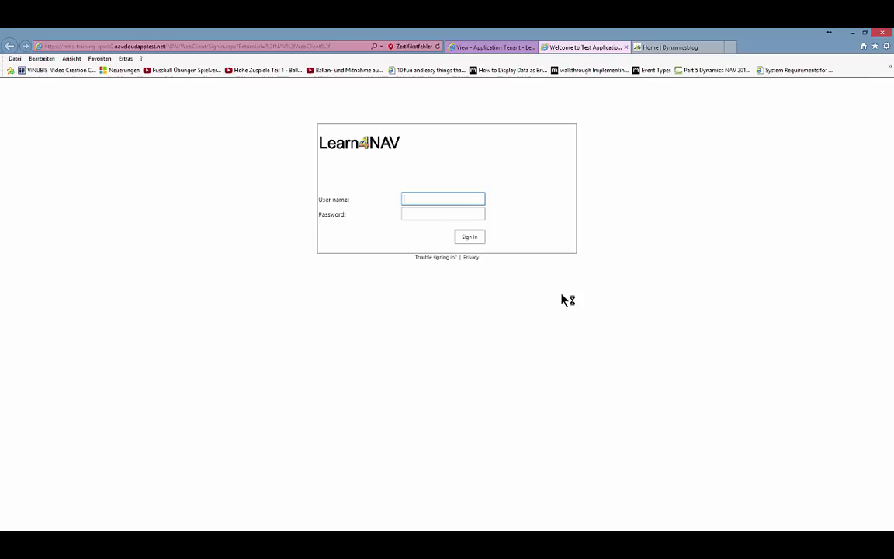
type("rene")
key("Tab")
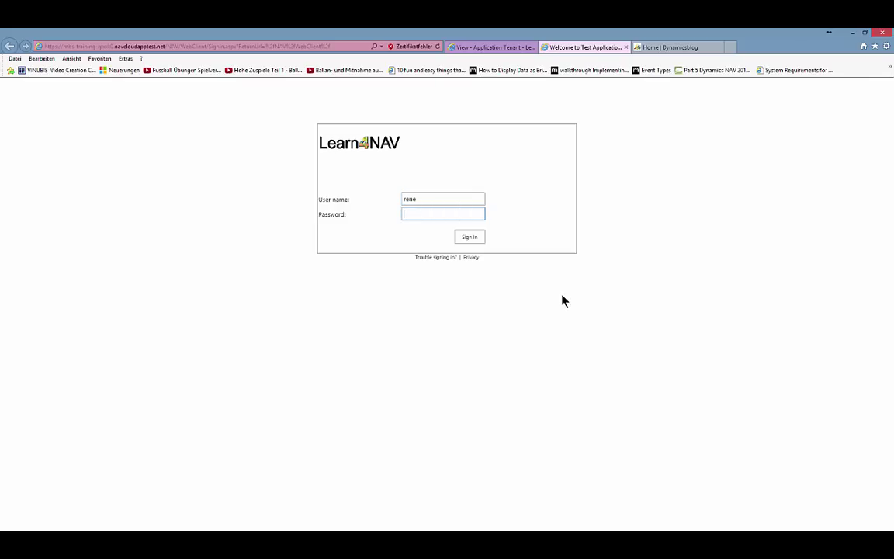
key("ctrl+v")
left_click(469, 237)
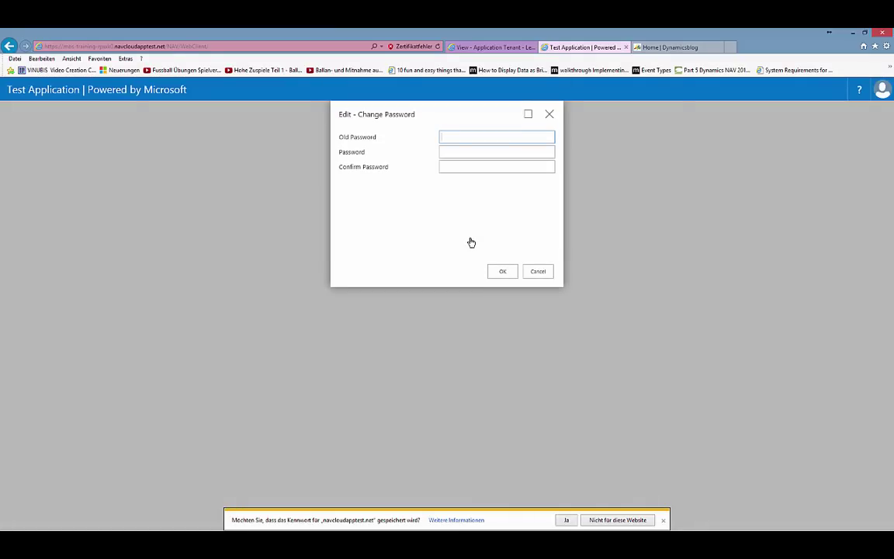
- Enter the current password and the new password twice, then submit the change
key("ctrl+v")
key("Tab")
type("•••••")
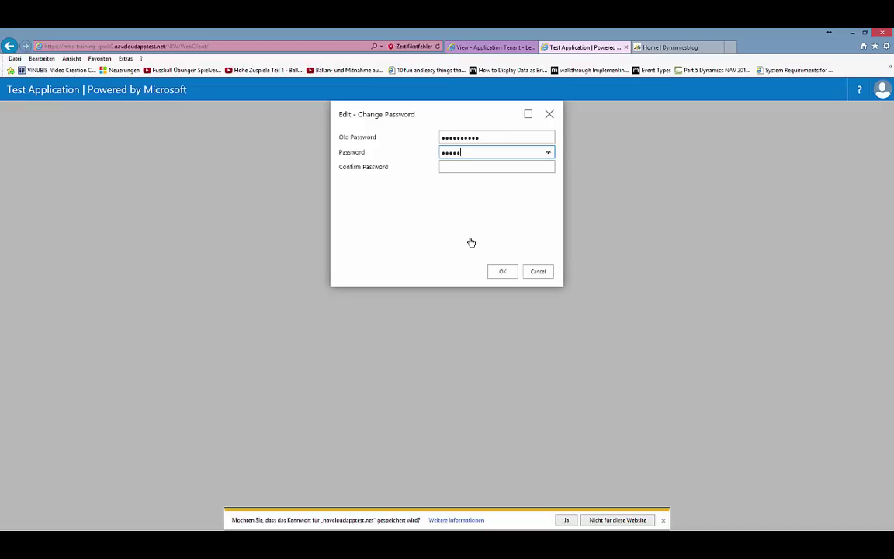
type("•••••")
key("Tab")
type("••••••")
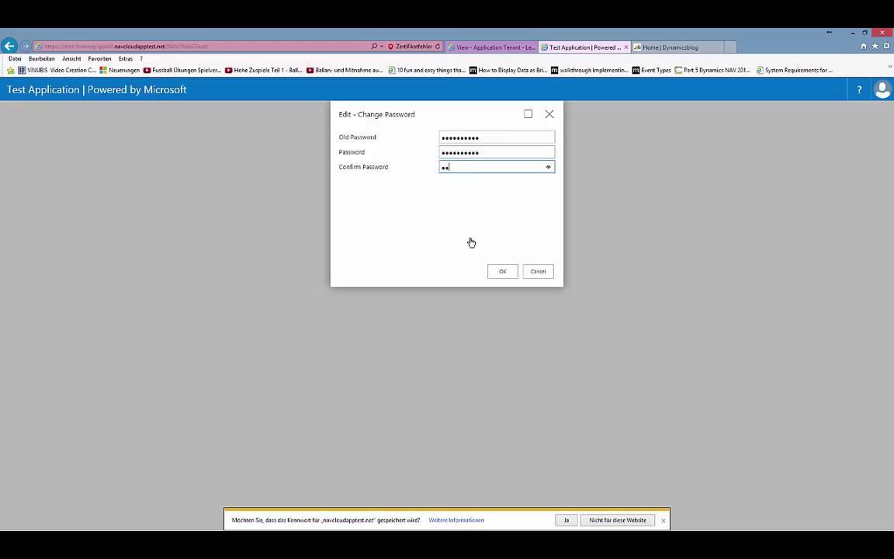
type("••••")
left_click(502, 271)
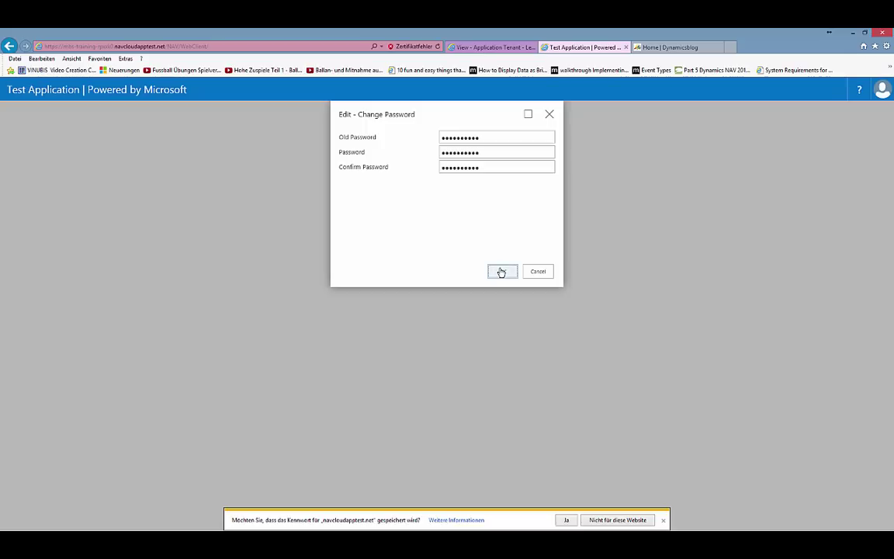
- Dismiss the mismatch error, retype the new password and submit the change again
left_click(536, 334)
left_click(405, 158)
type("•••••••")
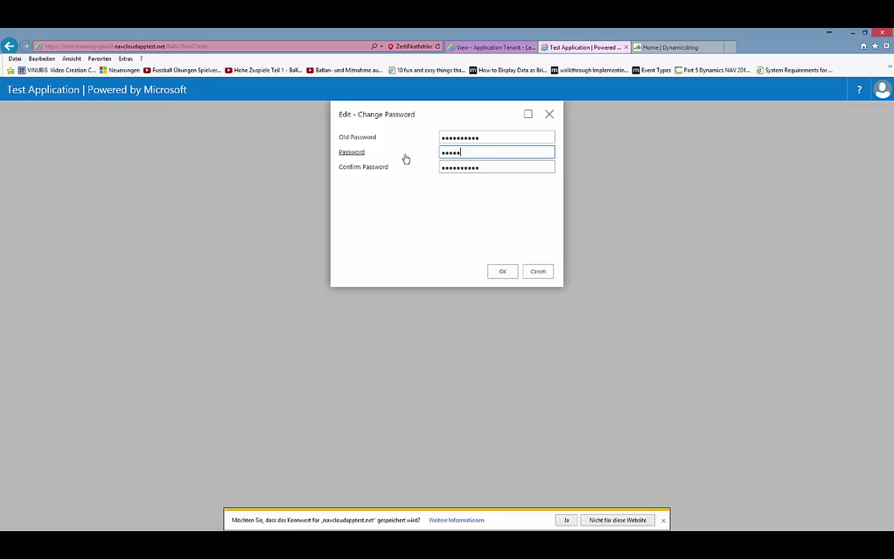
type("••")
key("Tab")
type("•••••••••")
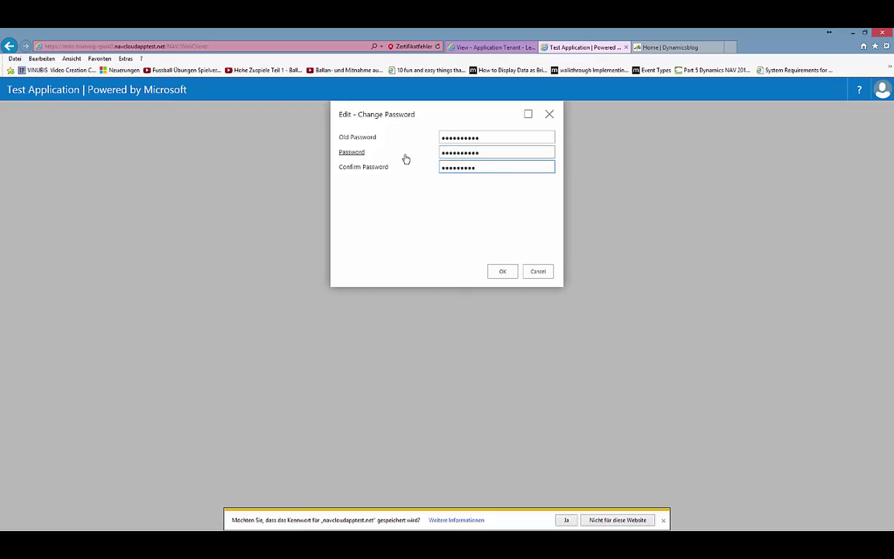
left_click(504, 272)
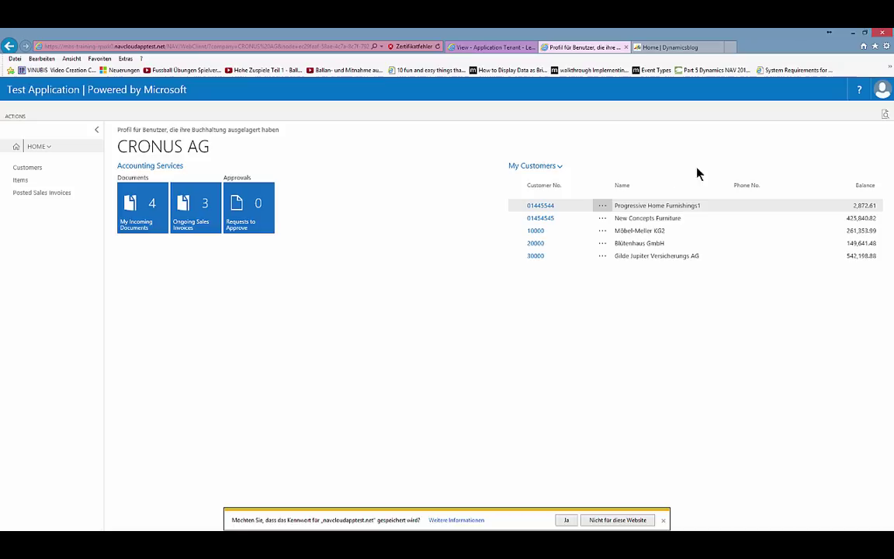
- Search for 'profile', review the Profile List, then close the search and the list
left_click(885, 116)
type("profile")
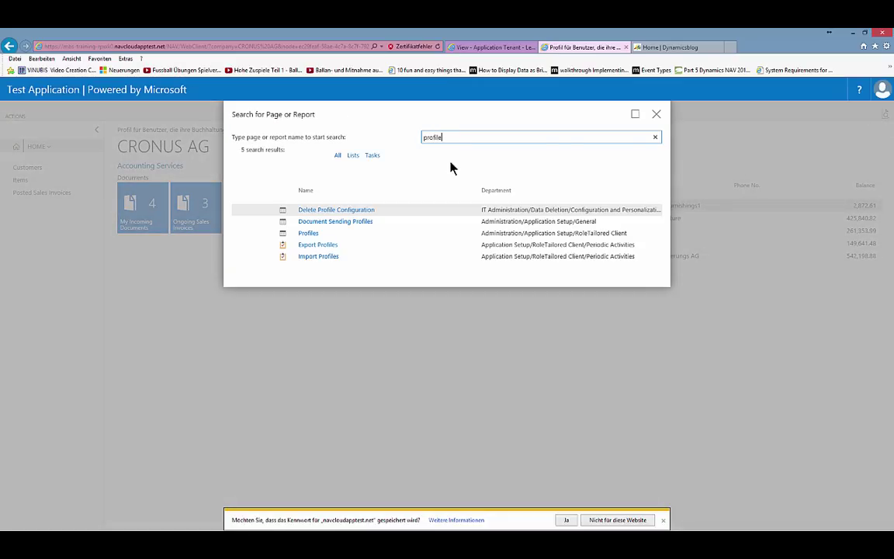
left_click(314, 235)
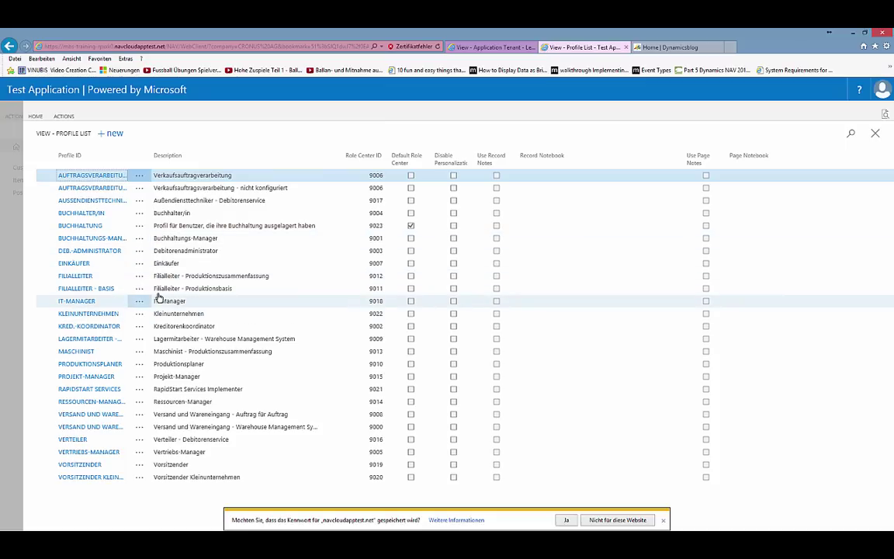
left_click(886, 115)
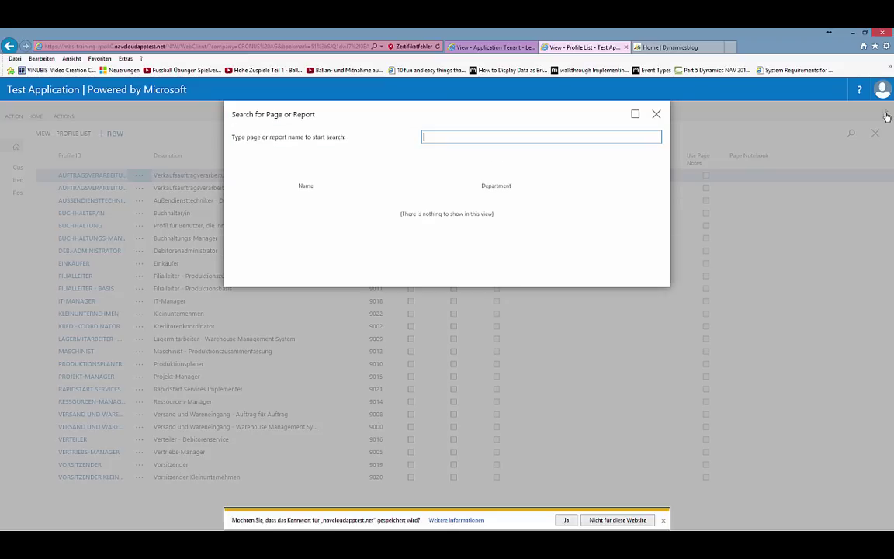
left_click(658, 115)
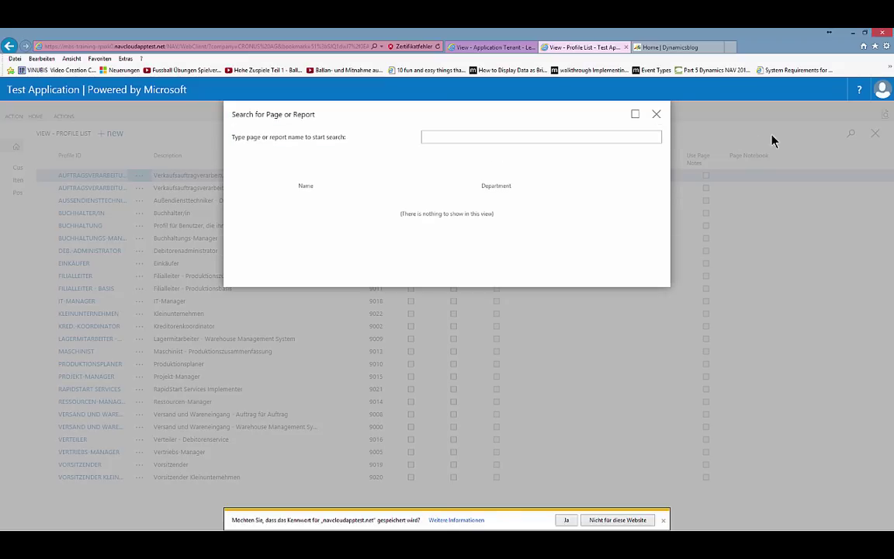
left_click(874, 133)
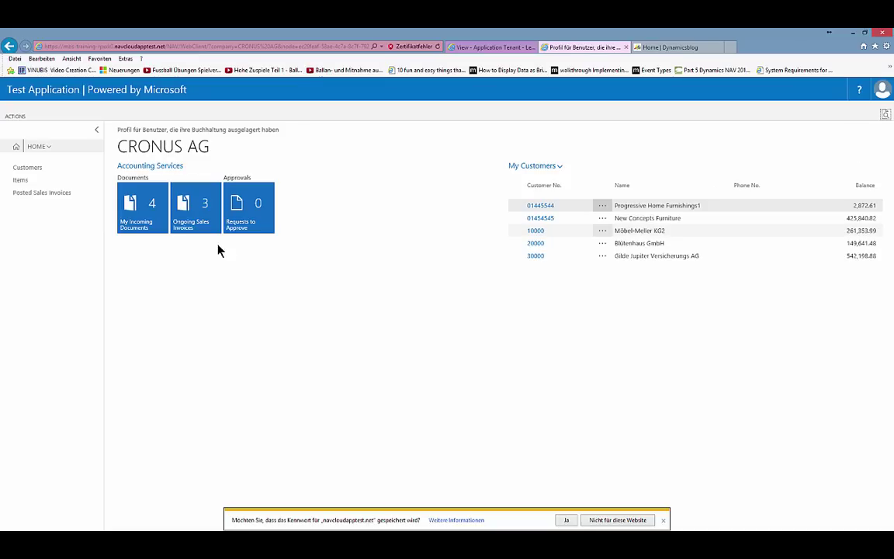
- Create a new application tenant named 'Learn4NAV Customer 1'
left_click(482, 48)
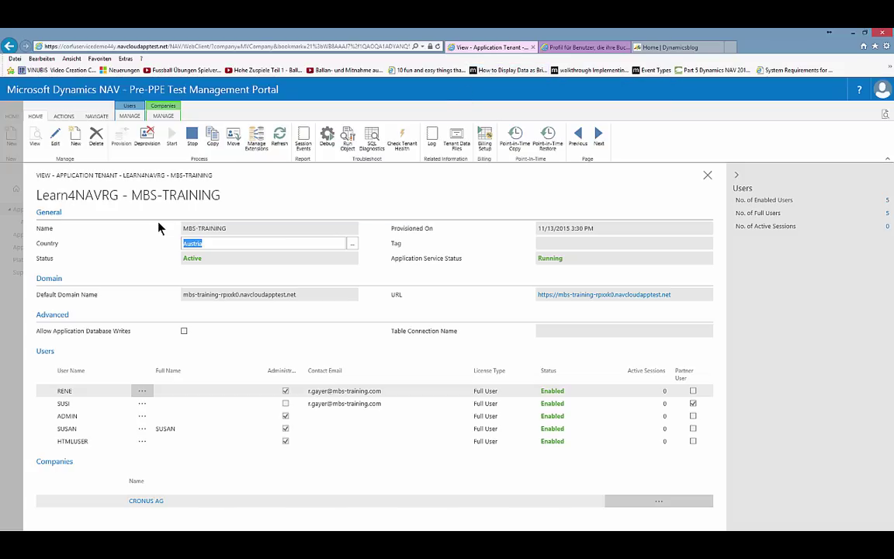
left_click(74, 145)
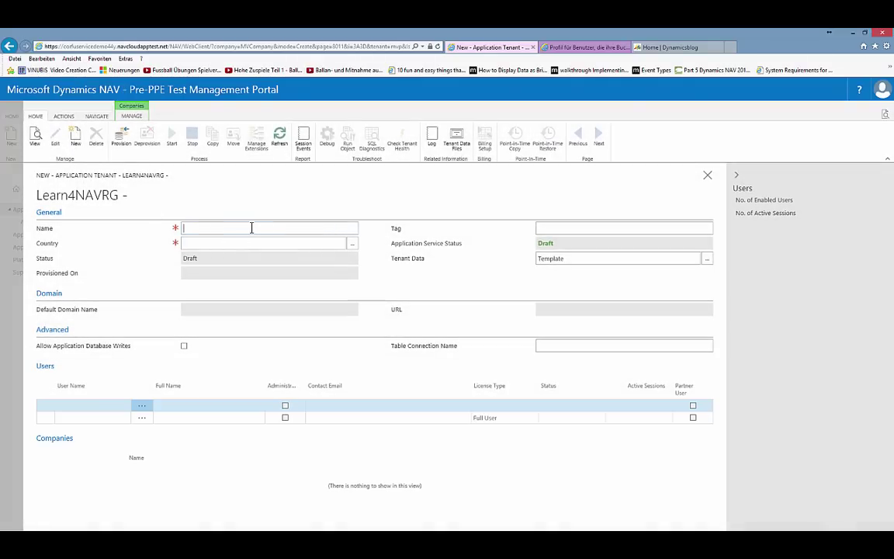
type("Learn4NAV Customer 1")
key("Tab")
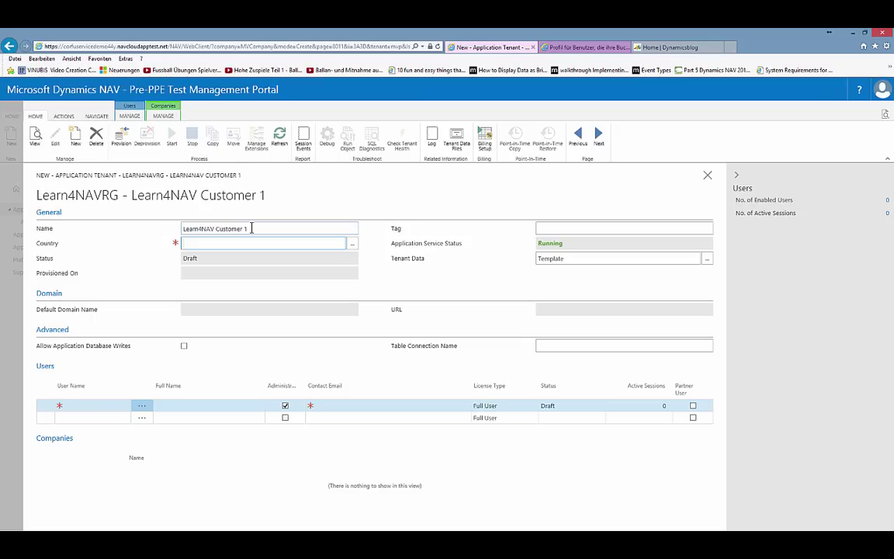
- Set the tenant's country to Austria and keep Template as its tenant data
left_click(350, 249)
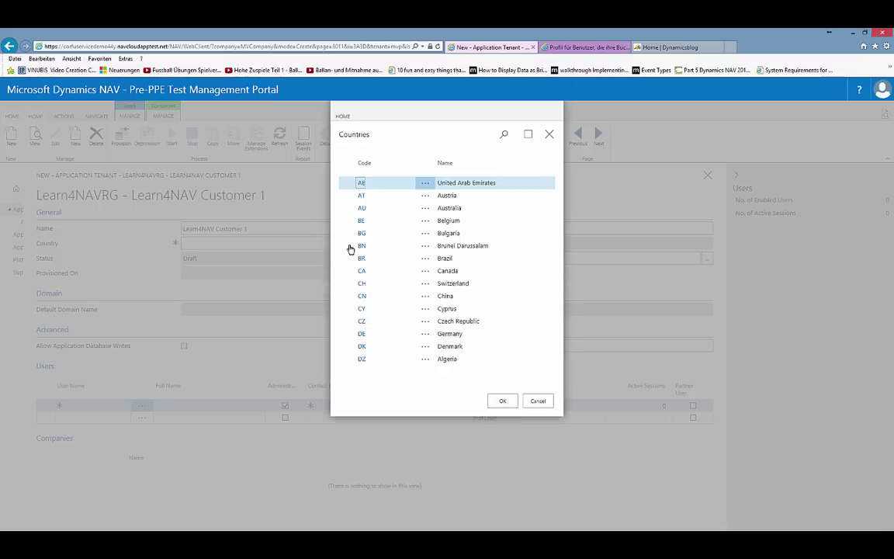
left_click(447, 195)
left_click(502, 428)
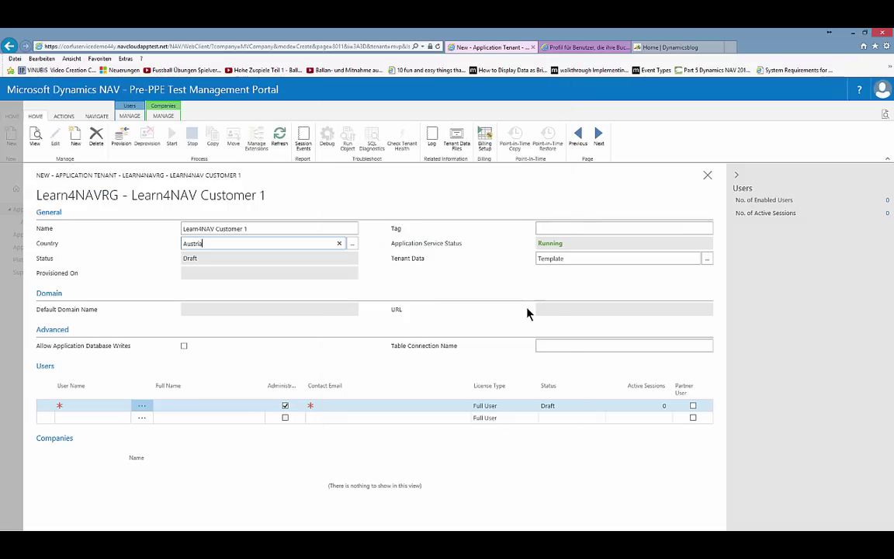
left_click(525, 260)
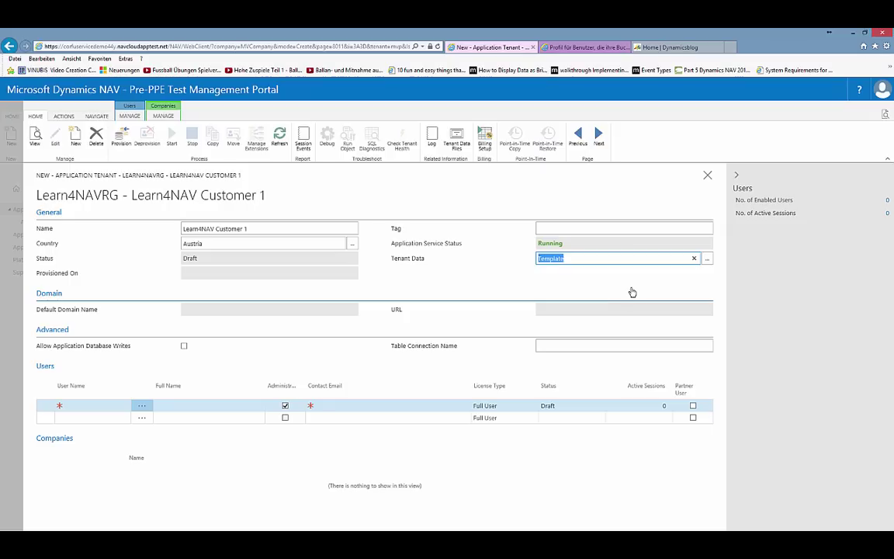
left_click(708, 265)
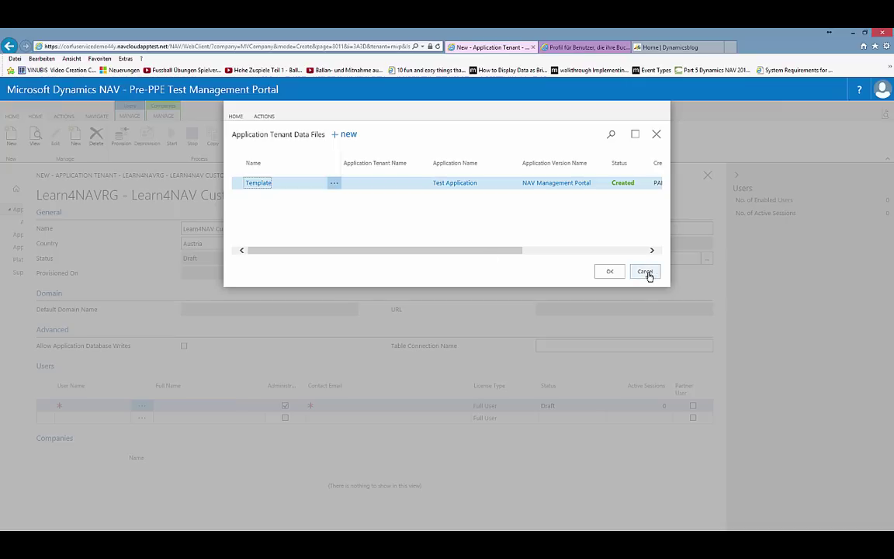
left_click(610, 272)
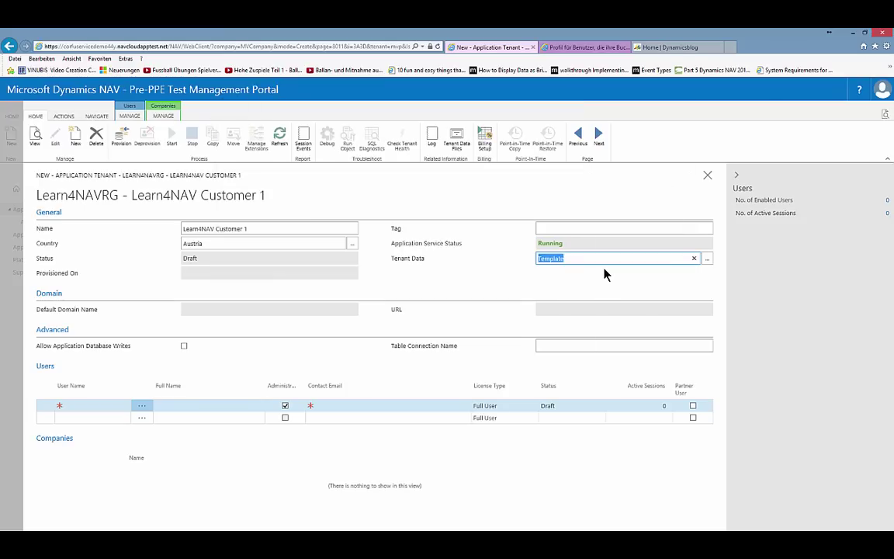
left_click(110, 404)
- Add the first user with a user name and contact e-mail, keeping Full User licence
type("Rene")
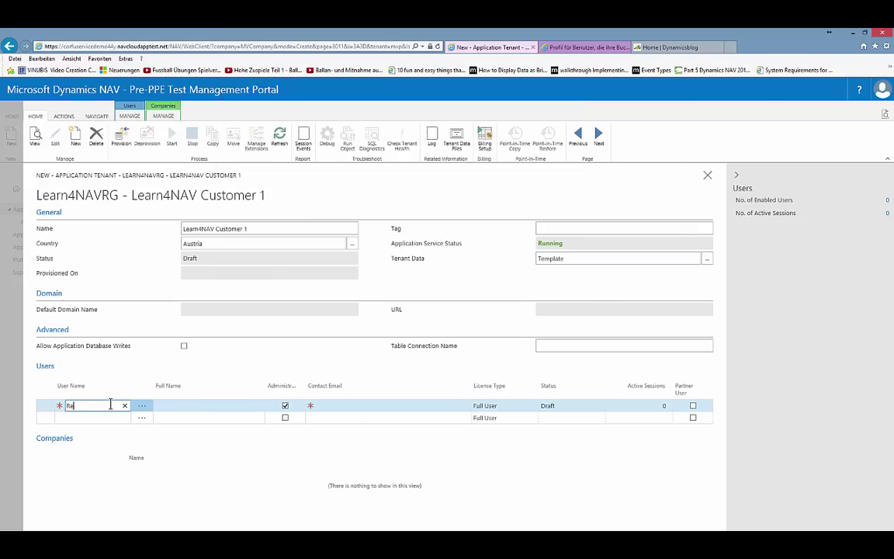
key("Tab")
key("Tab")
key("Tab")
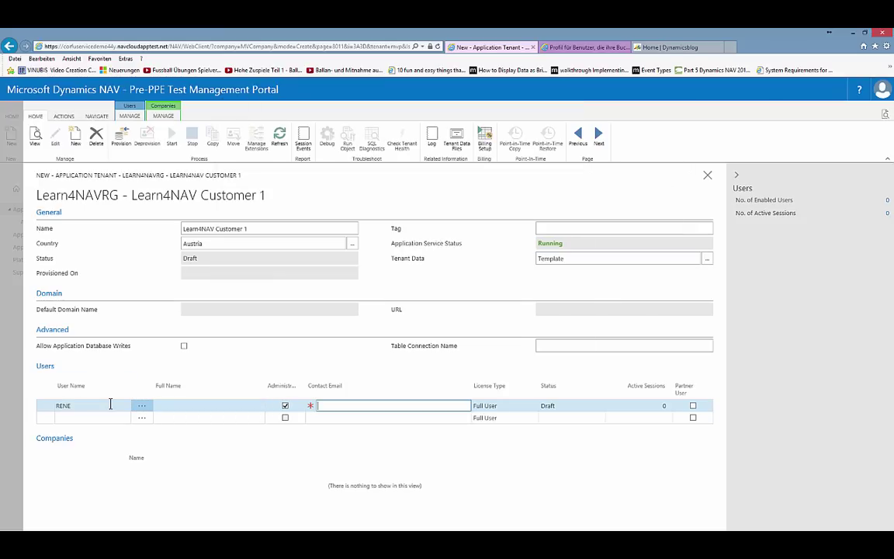
key("Tab")
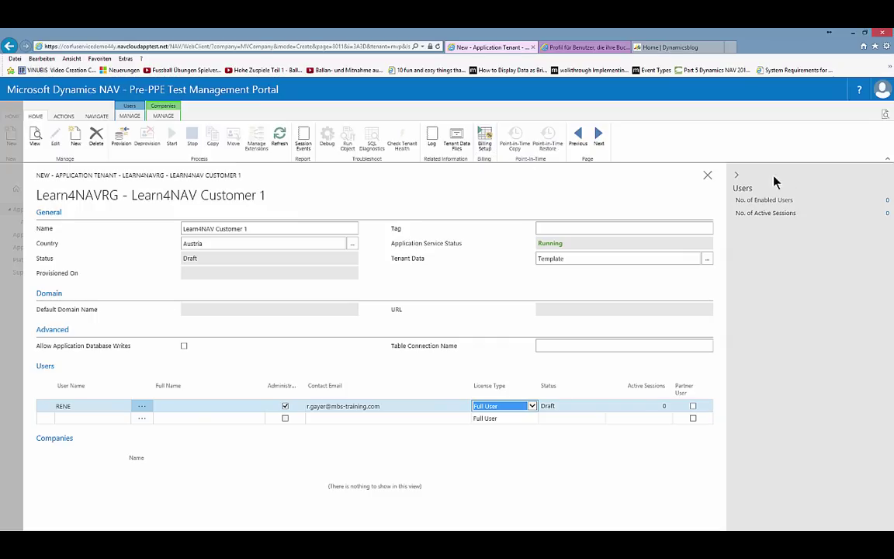
- Save the new tenant and close the MBS-TRAINING, tenants and Learn4NAVRG pages
left_click(707, 175)
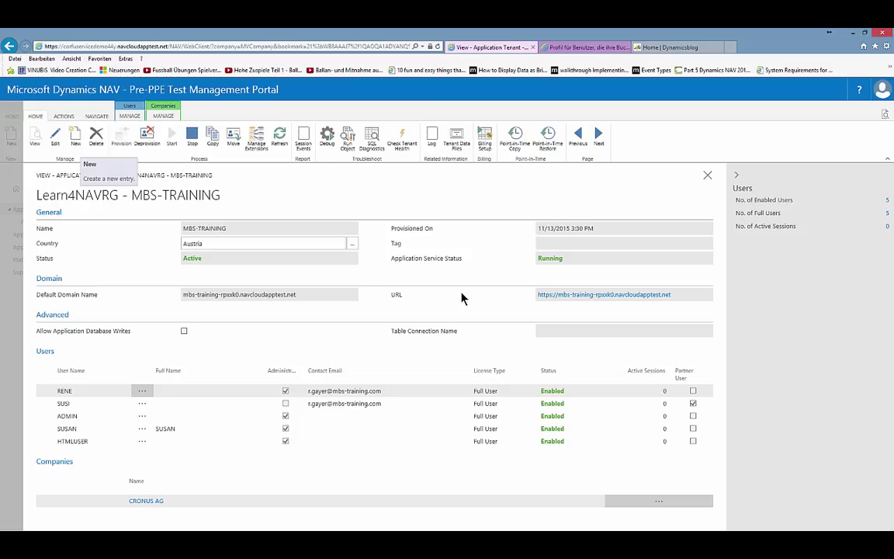
left_click(708, 178)
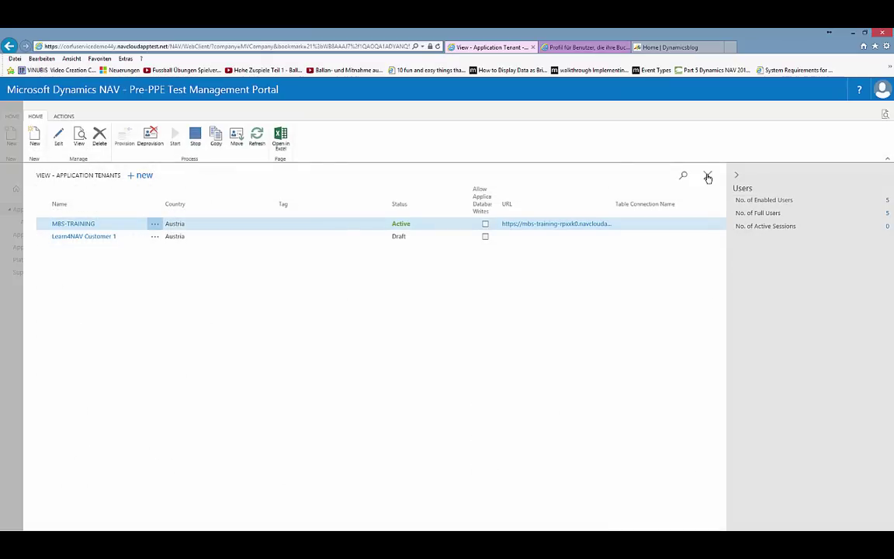
left_click(708, 178)
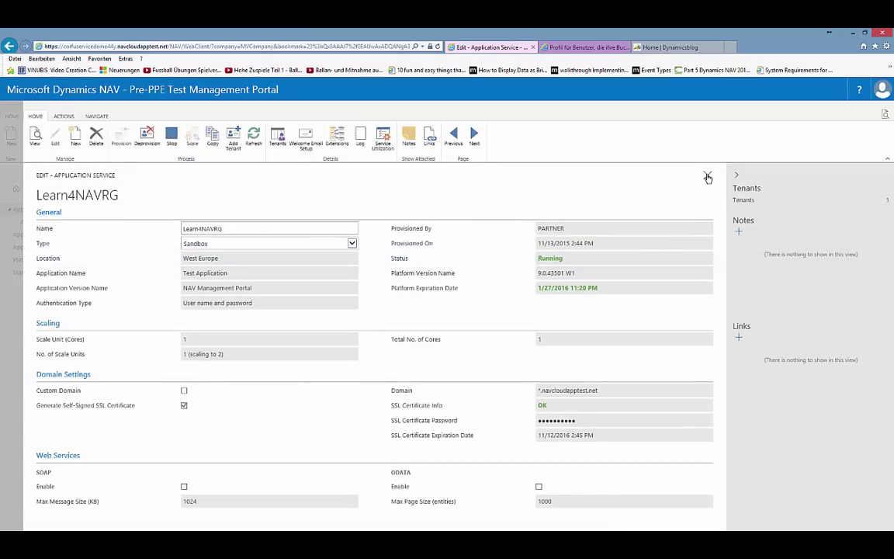
left_click(708, 178)
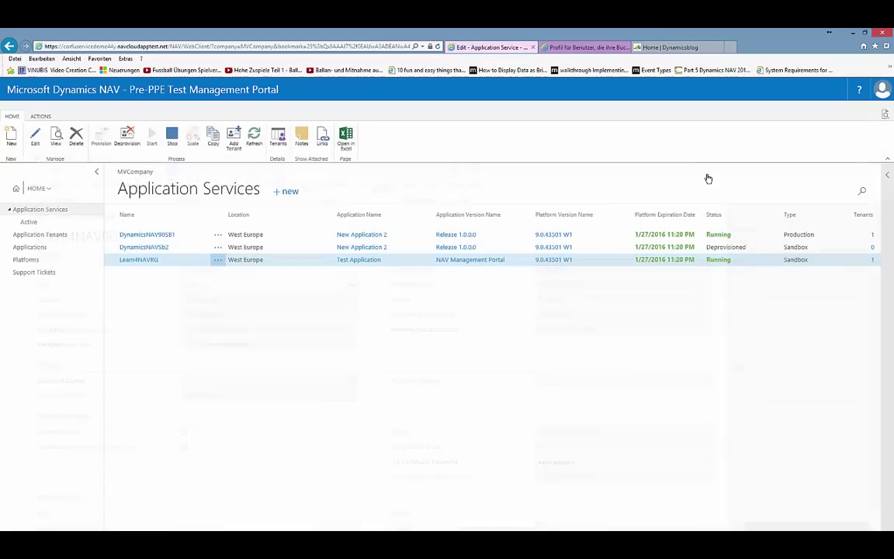